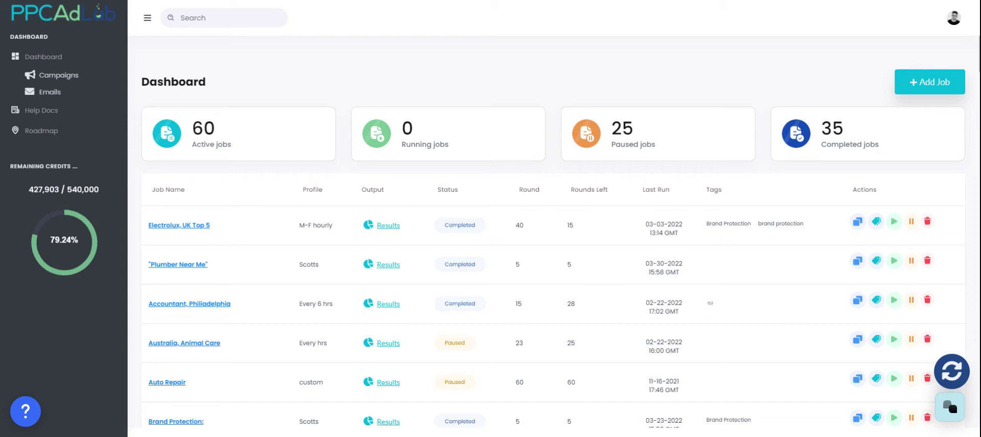
# Start a new job, switch its run profile to a custom schedule of every minute, and check the run preview.
pyautogui.click(914, 90)
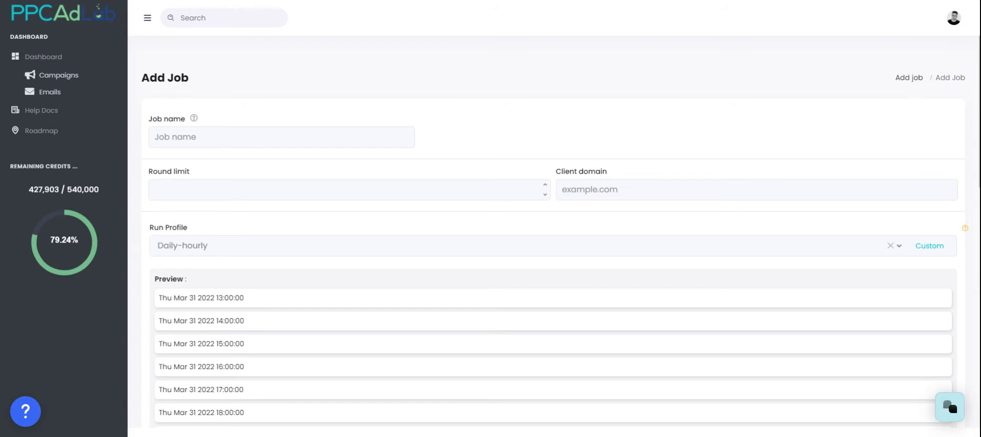
pyautogui.click(352, 249)
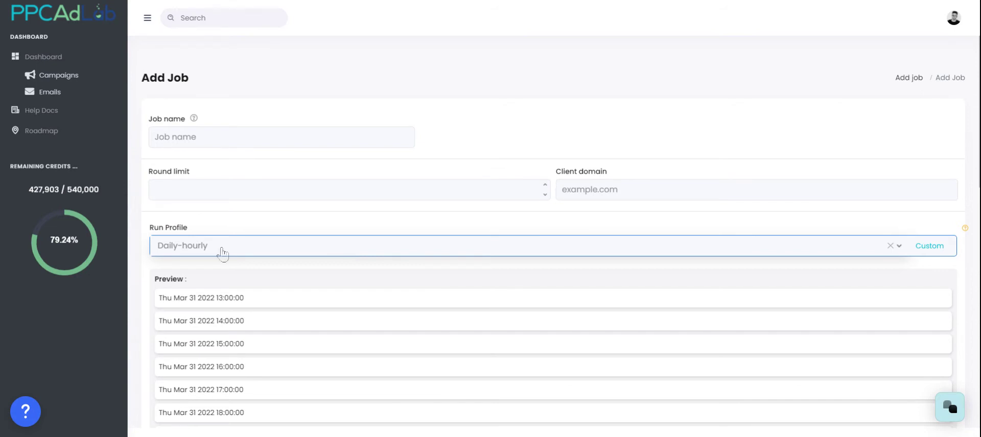
pyautogui.click(929, 246)
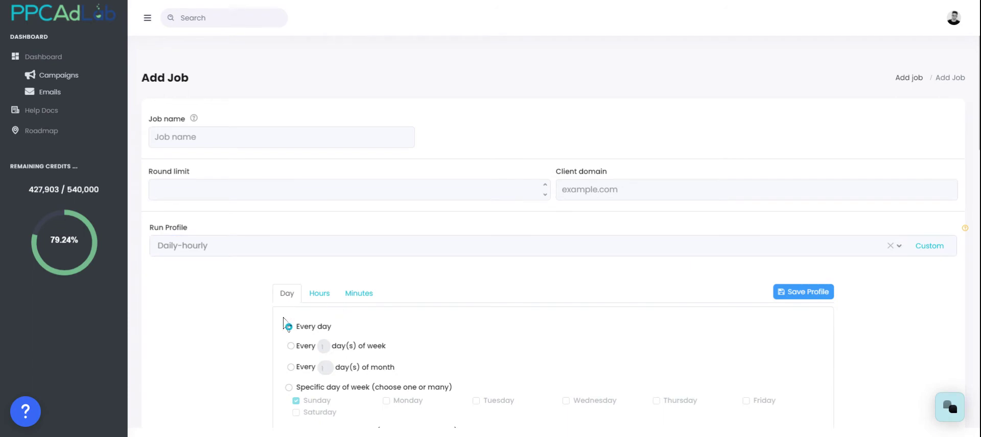
pyautogui.click(320, 294)
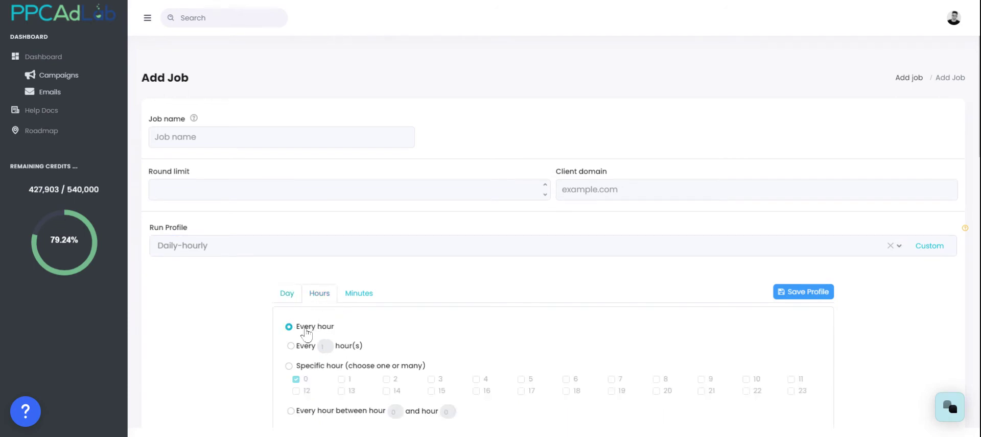
pyautogui.click(359, 294)
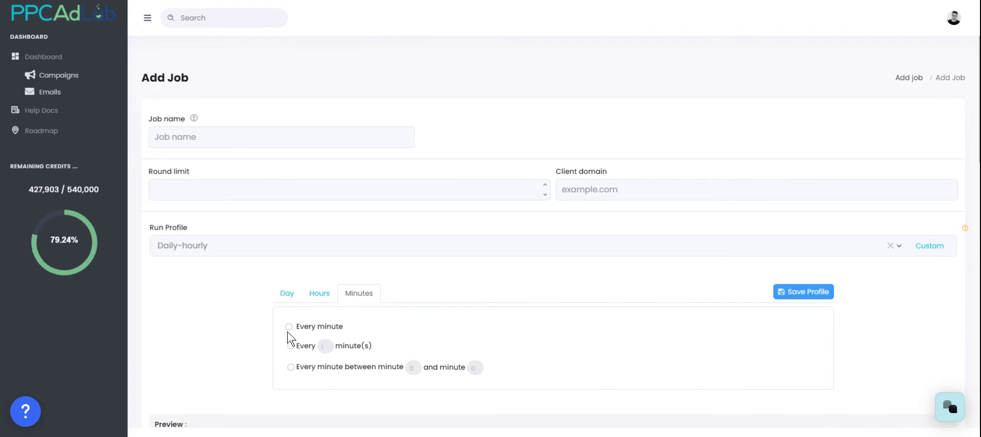
pyautogui.click(289, 327)
pyautogui.scroll(-5, 307, 296)
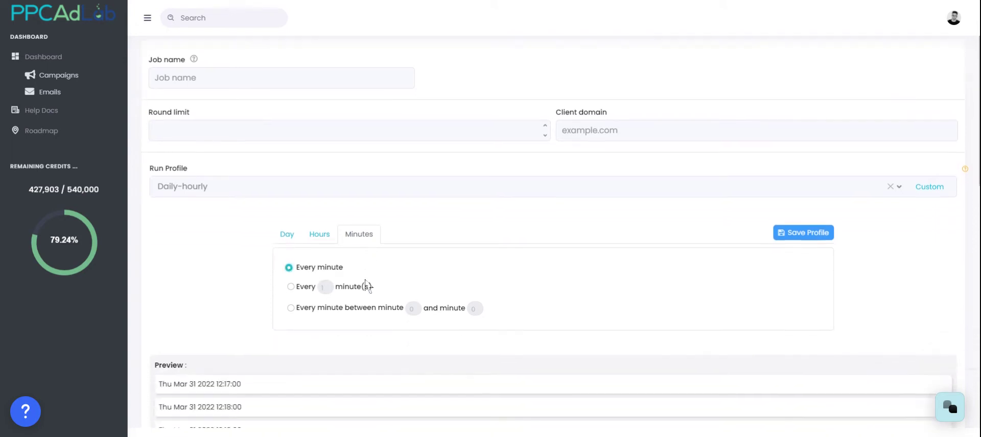
pyautogui.scroll(-1, 265, 255)
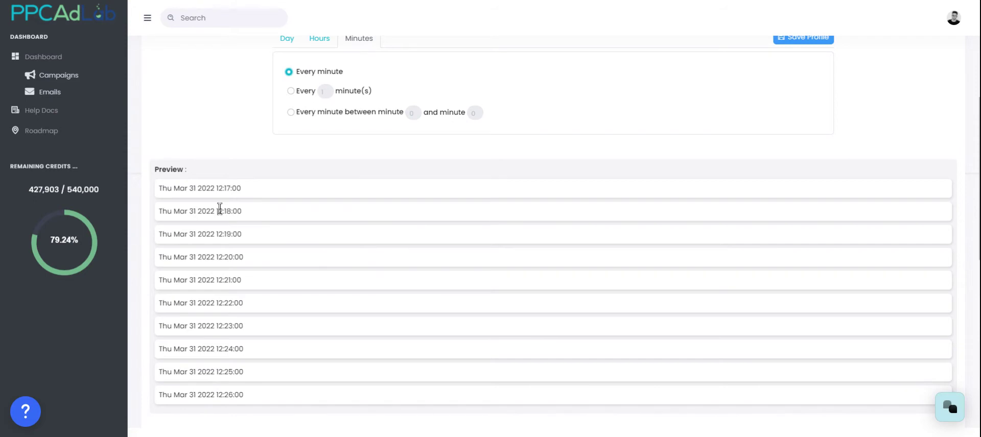
pyautogui.scroll(5, 241, 306)
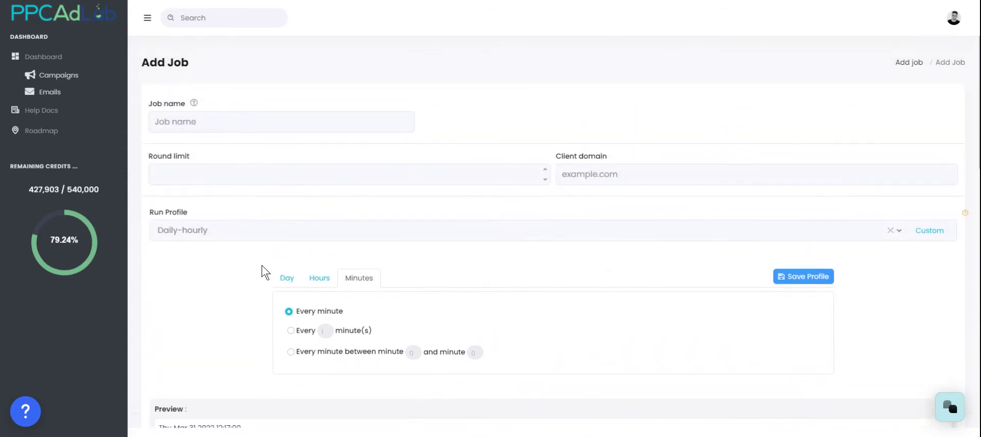
# Set the new job's round limit to 5.
pyautogui.scroll(1, 262, 273)
pyautogui.click(252, 183)
pyautogui.write('15')
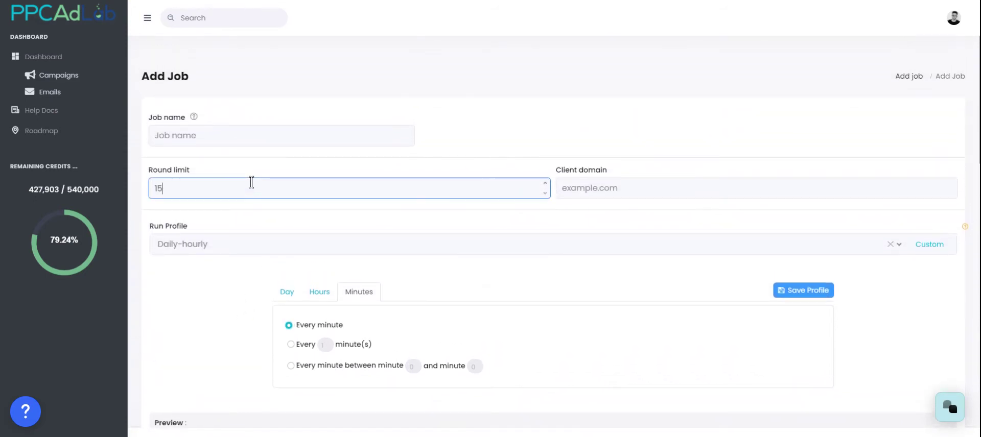
pyautogui.press('BackSpace')
pyautogui.write('5')
pyautogui.click(219, 244)
# Enter "plumber near me" as the new job's keyword.
pyautogui.scroll(-6, 425, 235)
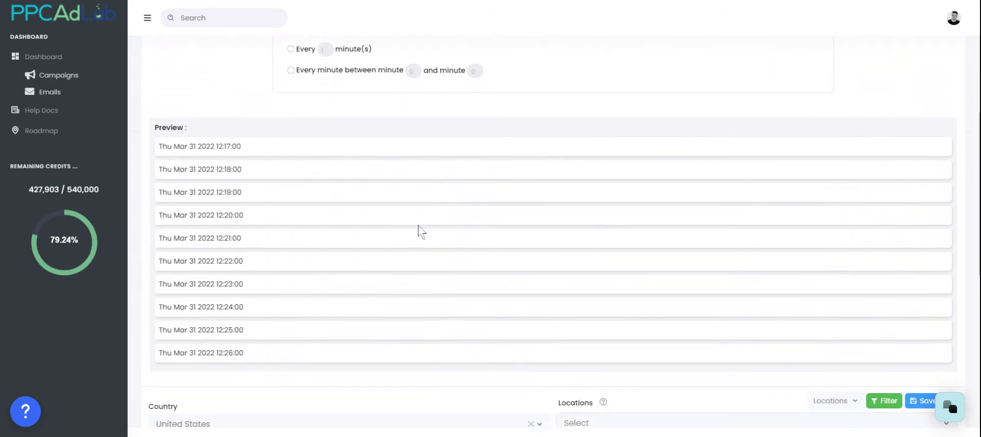
pyautogui.scroll(-5, 421, 231)
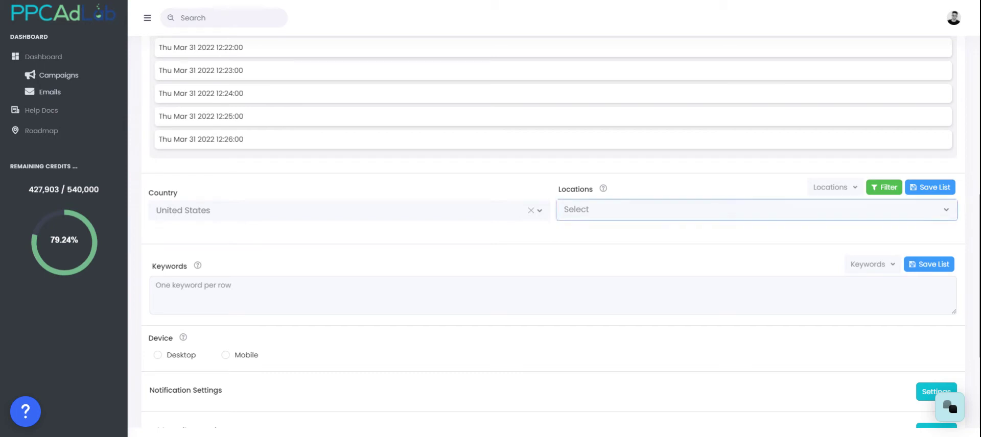
pyautogui.click(291, 283)
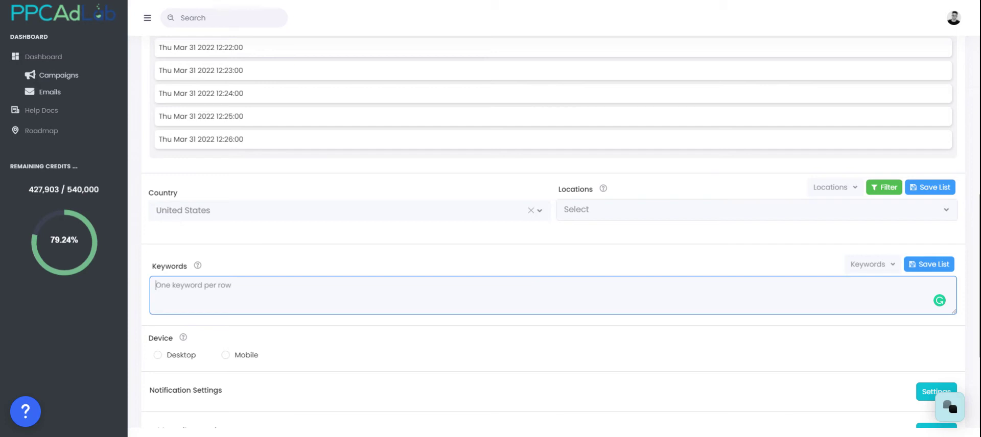
pyautogui.write('plumber near me')
pyautogui.scroll(-3, 706, 266)
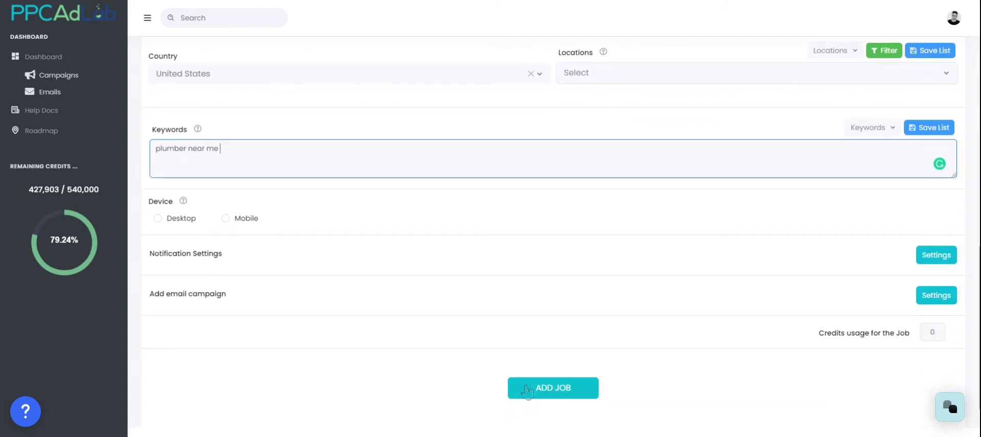
# Return to the dashboard, open the results of the "Plumber Near Me" job and look through its advertisers table.
pyautogui.scroll(14, 528, 392)
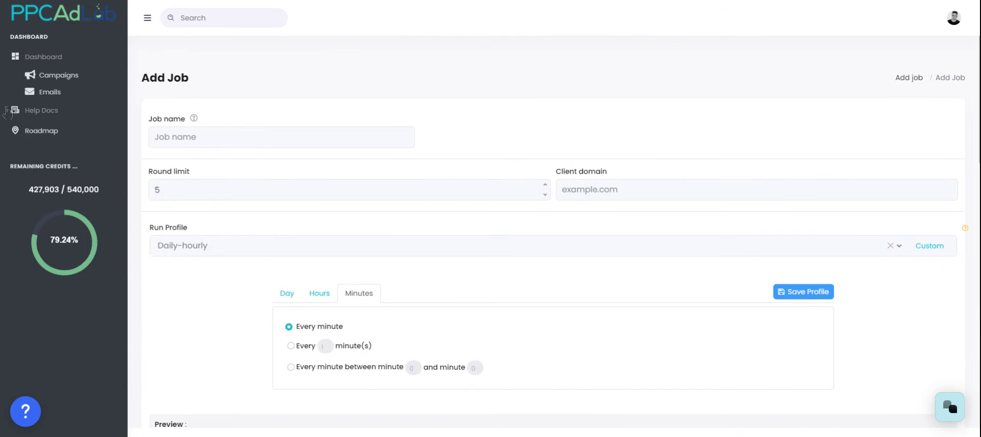
pyautogui.click(65, 63)
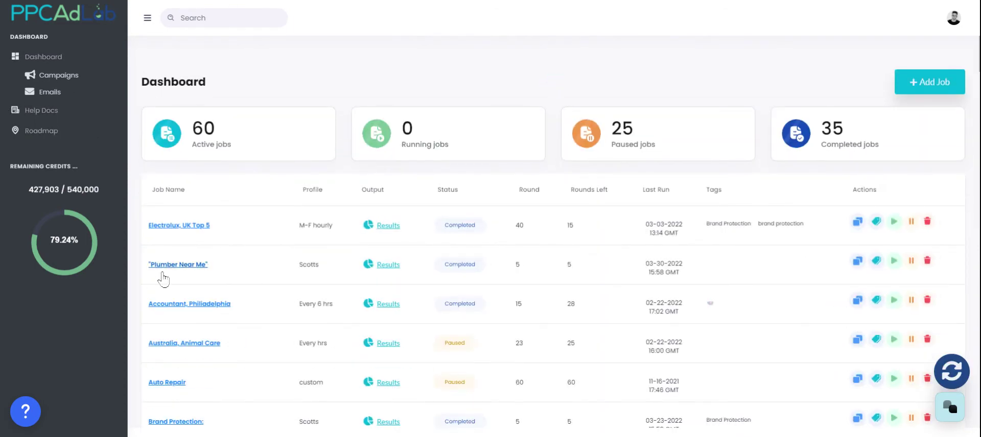
pyautogui.click(371, 269)
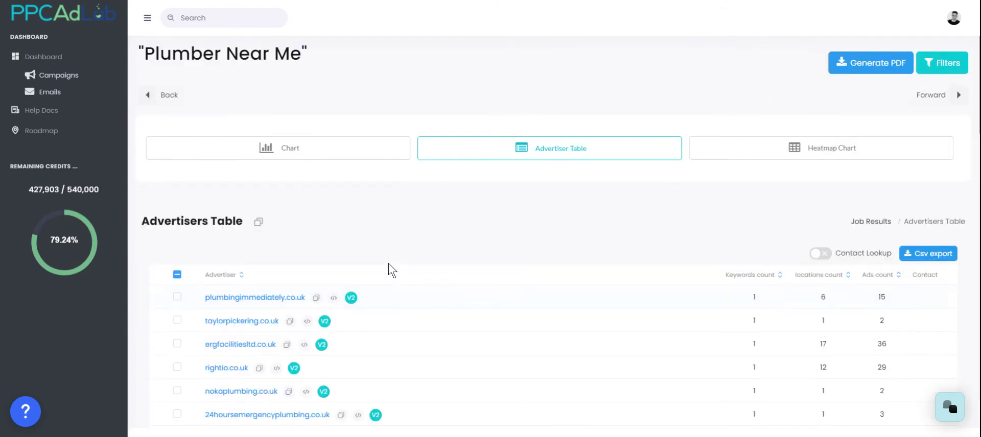
pyautogui.scroll(-5, 388, 266)
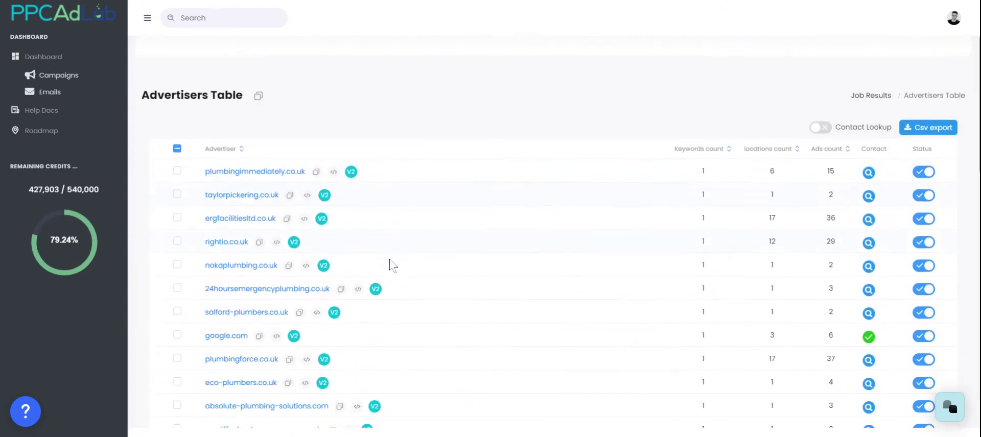
pyautogui.scroll(-3, 388, 255)
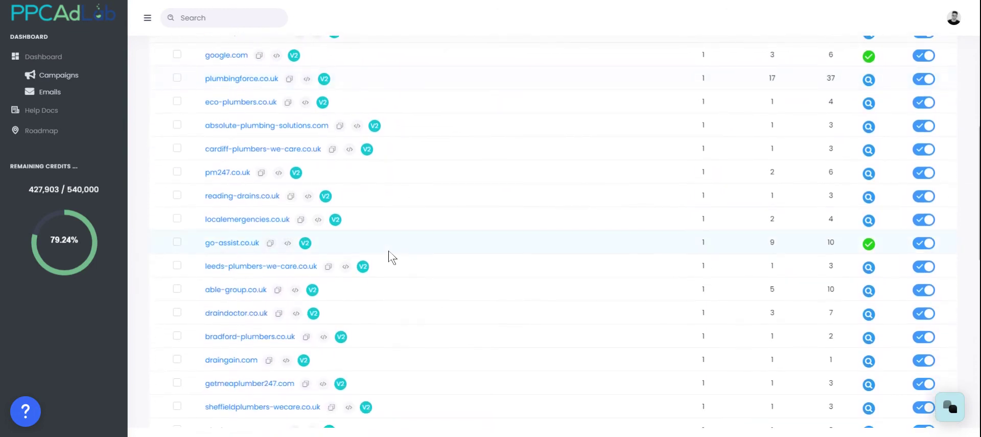
pyautogui.scroll(4, 390, 257)
pyautogui.scroll(4, 391, 257)
pyautogui.scroll(-1, 228, 291)
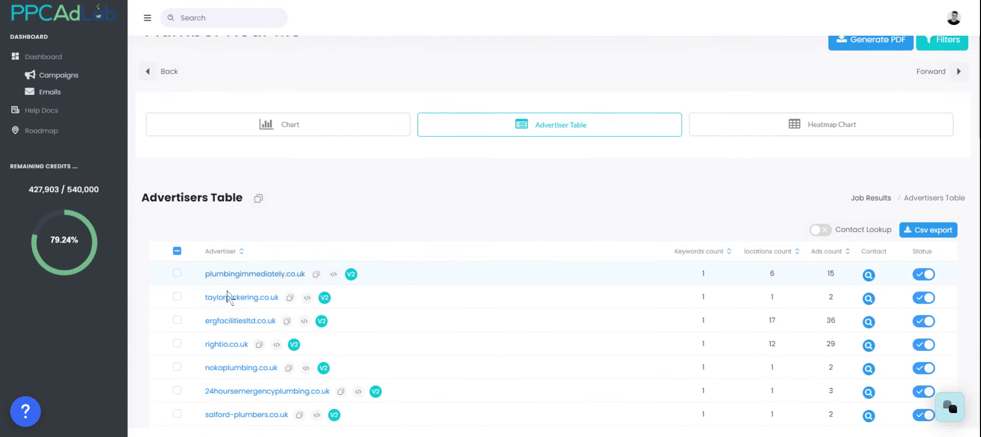
# Open the V2 report for plumbingimmediately.co.uk and examine the search term competition chart in its keywords view.
pyautogui.click(351, 251)
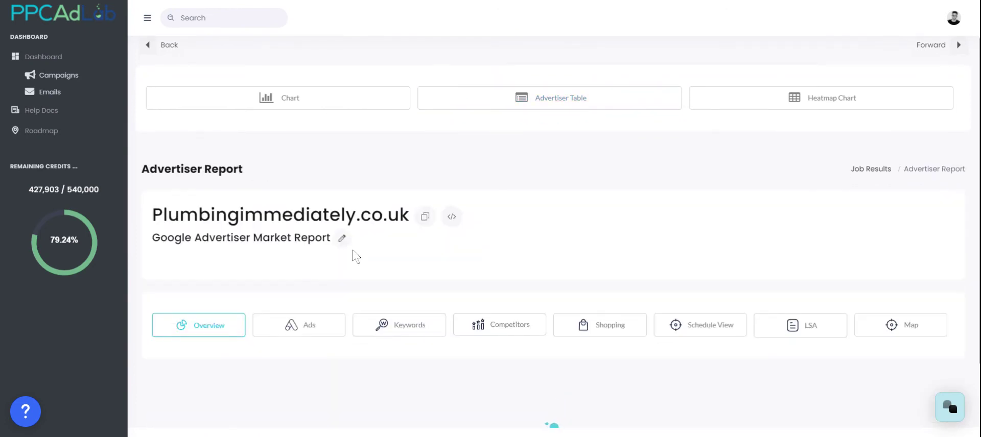
pyautogui.scroll(-2, 378, 246)
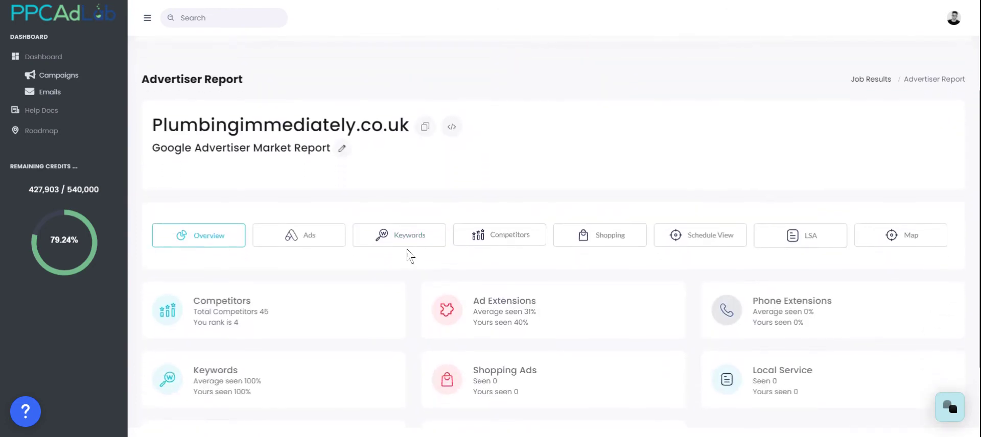
pyautogui.click(412, 237)
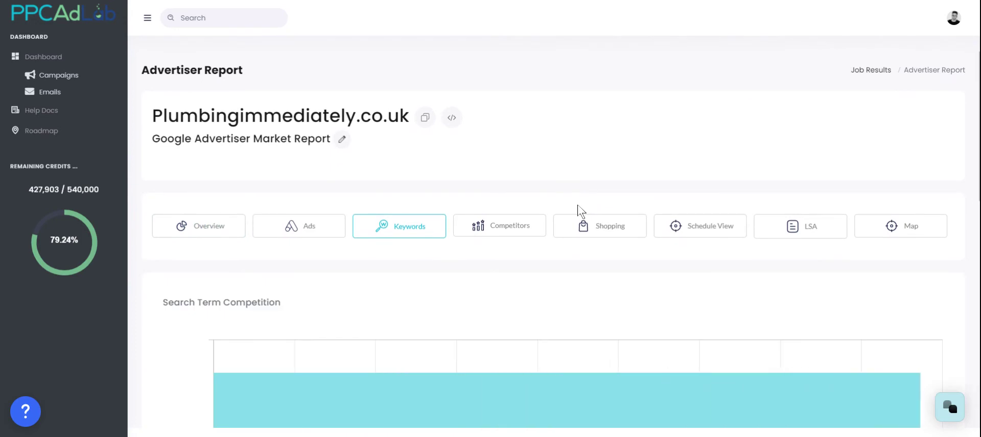
pyautogui.scroll(-2, 580, 213)
pyautogui.scroll(-2, 576, 214)
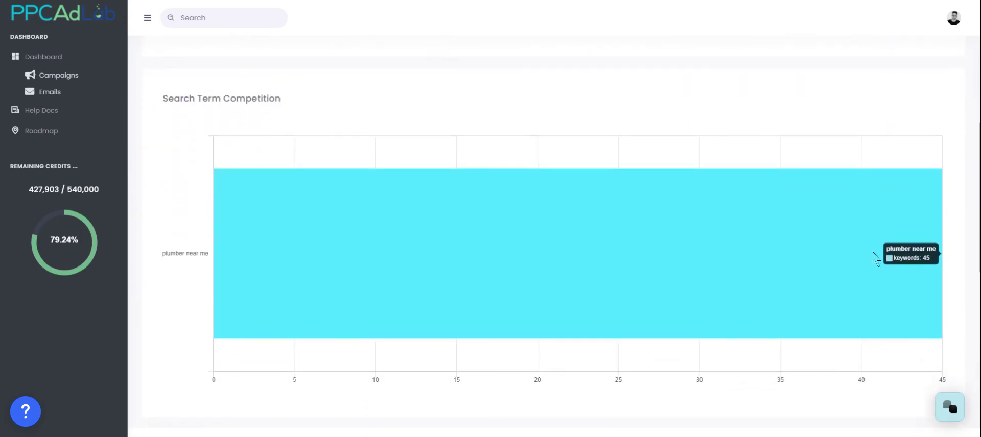
# Examine the search term competition and related search term tables, and highlight the related term "local plumber".
pyautogui.scroll(-5, 486, 260)
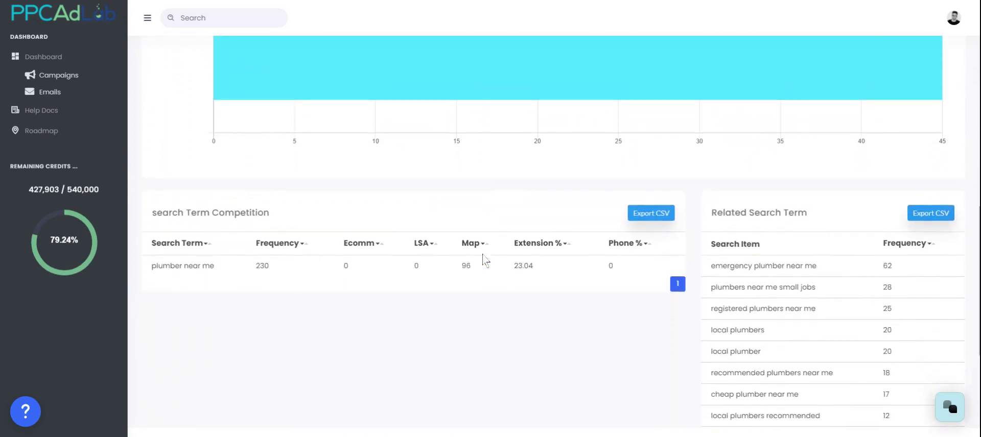
pyautogui.scroll(-1, 750, 208)
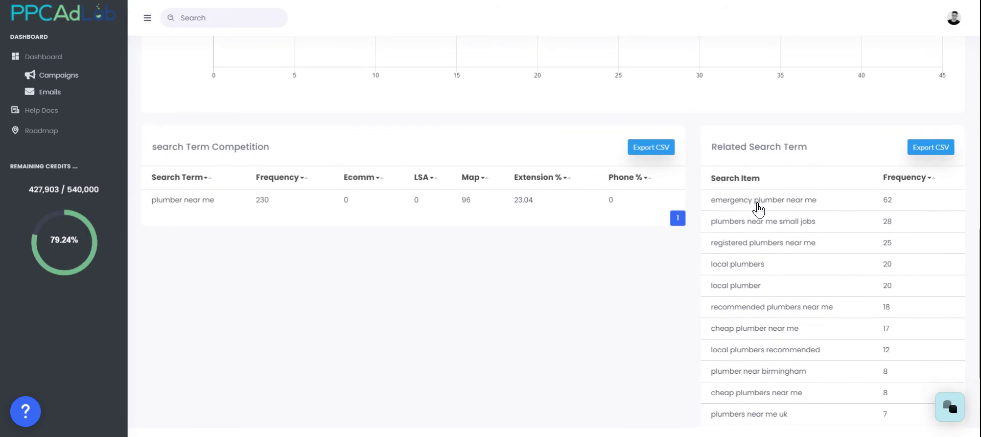
pyautogui.scroll(-1, 758, 209)
pyautogui.scroll(-3, 759, 212)
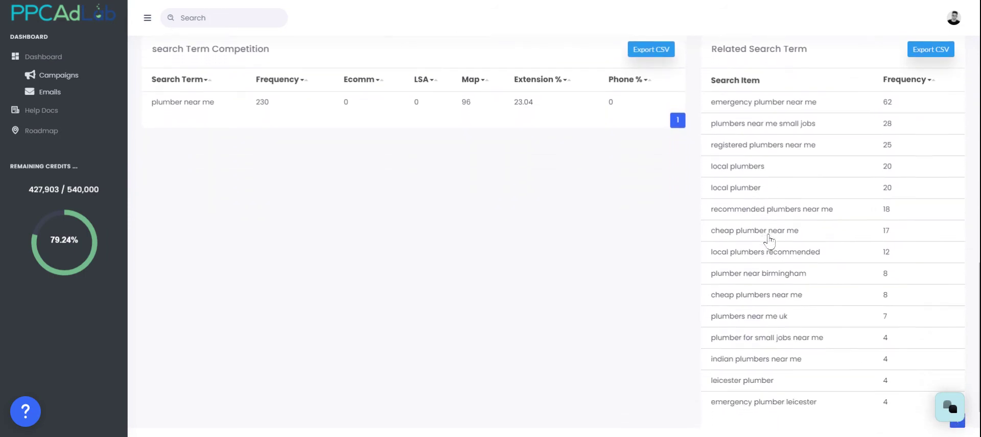
pyautogui.scroll(1, 767, 246)
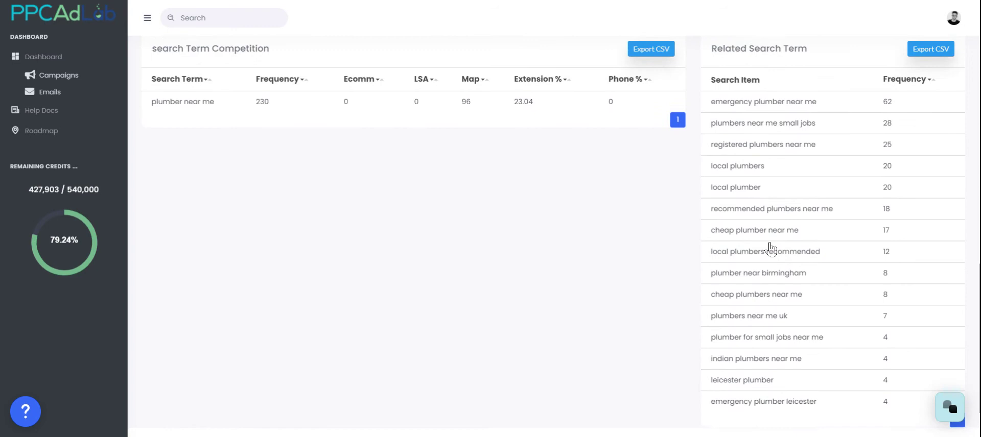
pyautogui.click(942, 63)
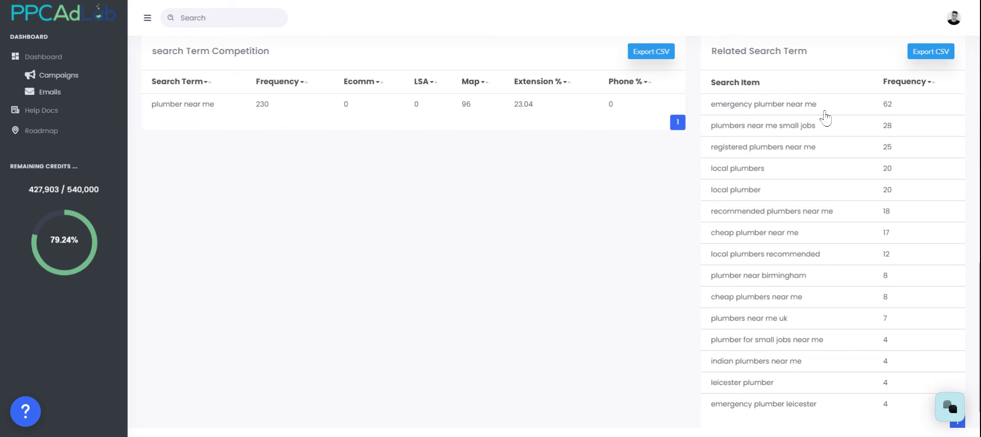
pyautogui.moveTo(762, 190); pyautogui.dragTo(705, 192)
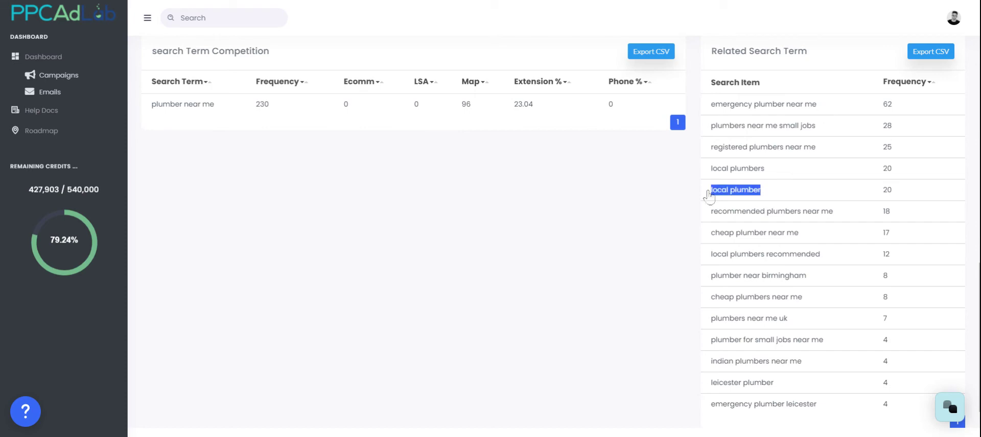
# Open the "Plumber Near Me" job for editing and add "local plumber" to its keywords.
pyautogui.scroll(10, 394, 175)
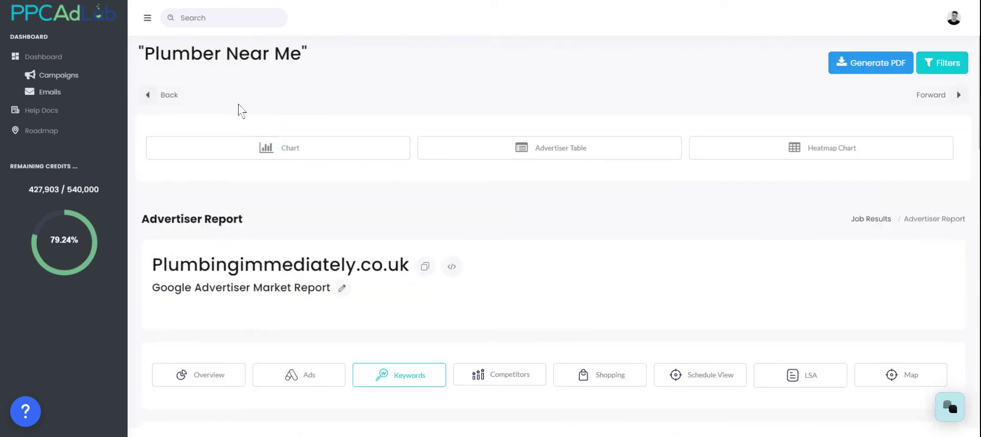
pyautogui.click(250, 56)
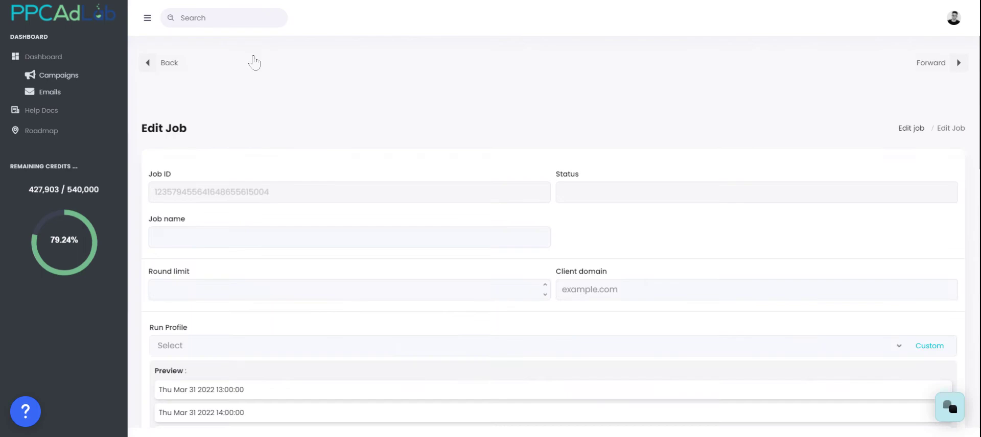
pyautogui.scroll(-7, 432, 297)
pyautogui.scroll(-3, 431, 298)
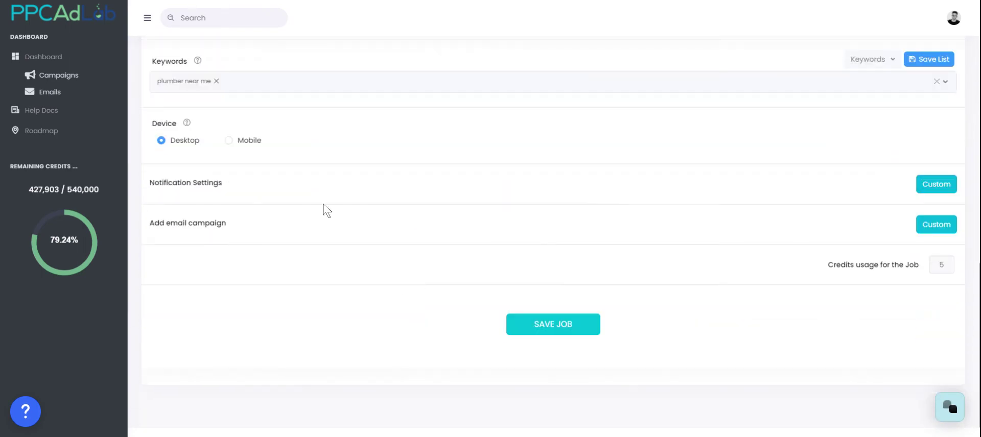
pyautogui.click(316, 86)
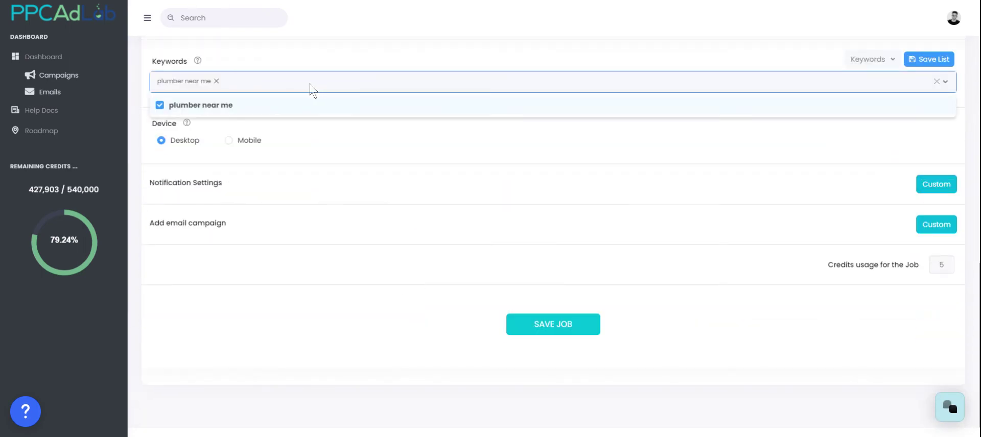
pyautogui.write('local plumber')
pyautogui.click(354, 105)
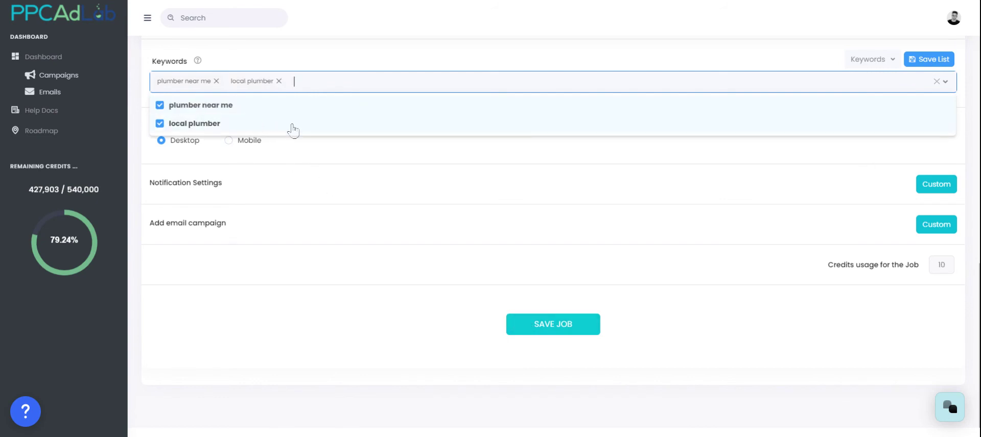
pyautogui.click(385, 56)
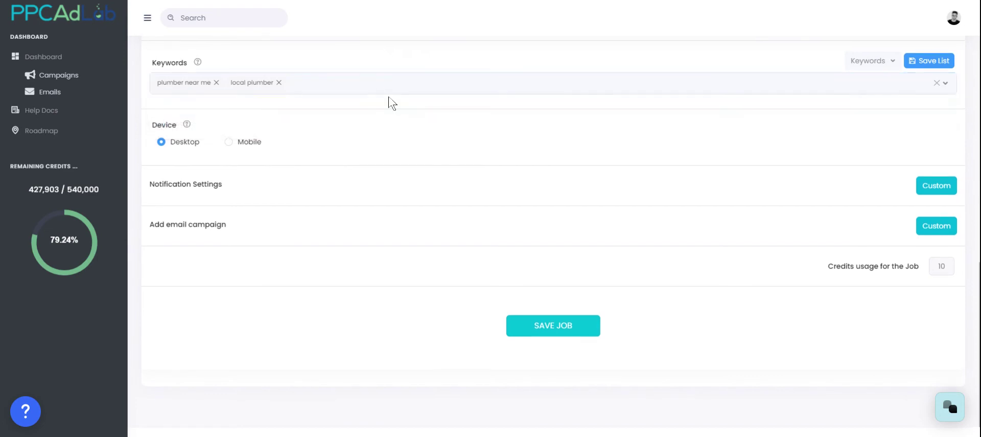
# Leave the "Plumber Near Me" job without saving, return to the dashboard and start adding a new job.
pyautogui.scroll(7, 388, 102)
pyautogui.scroll(6, 358, 107)
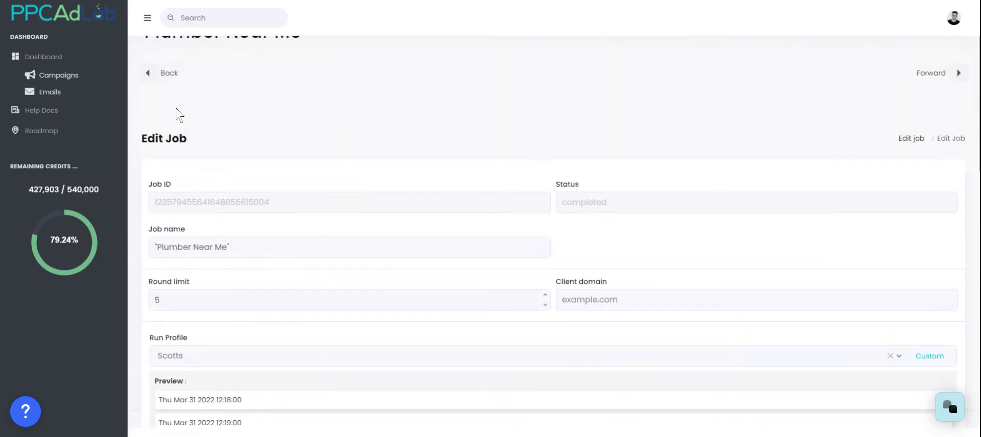
pyautogui.scroll(1, 664, 174)
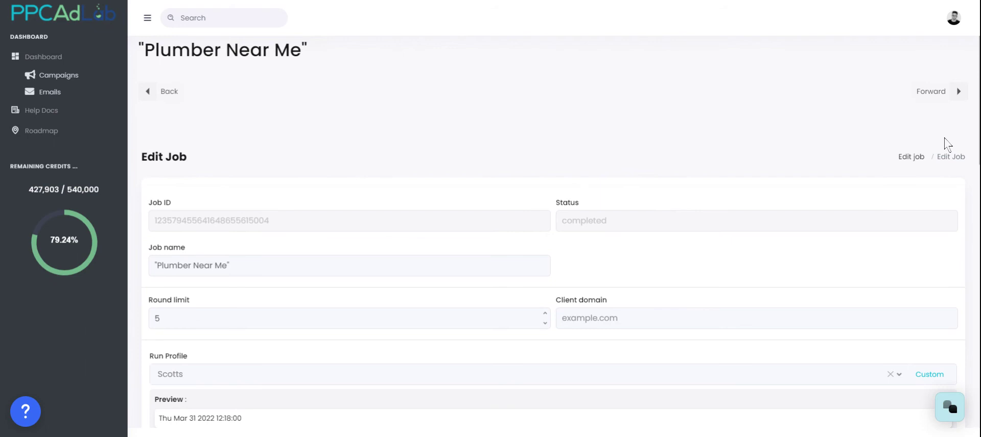
pyautogui.click(153, 92)
pyautogui.click(44, 56)
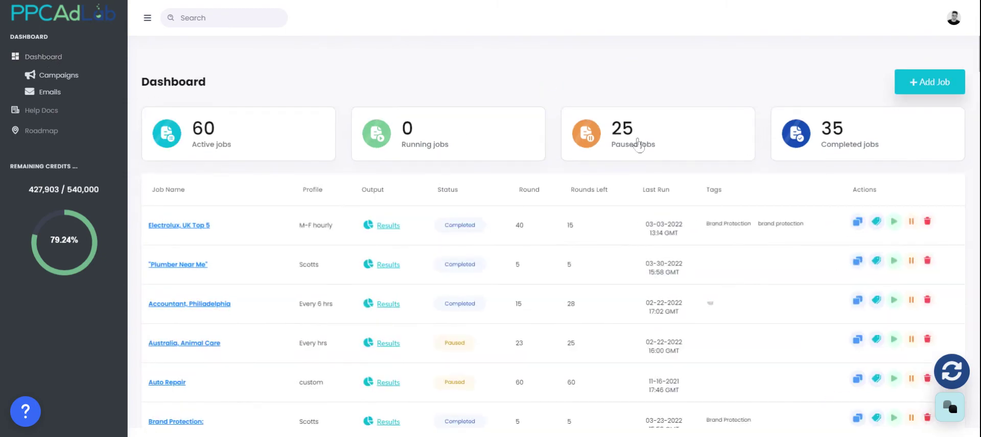
pyautogui.click(912, 89)
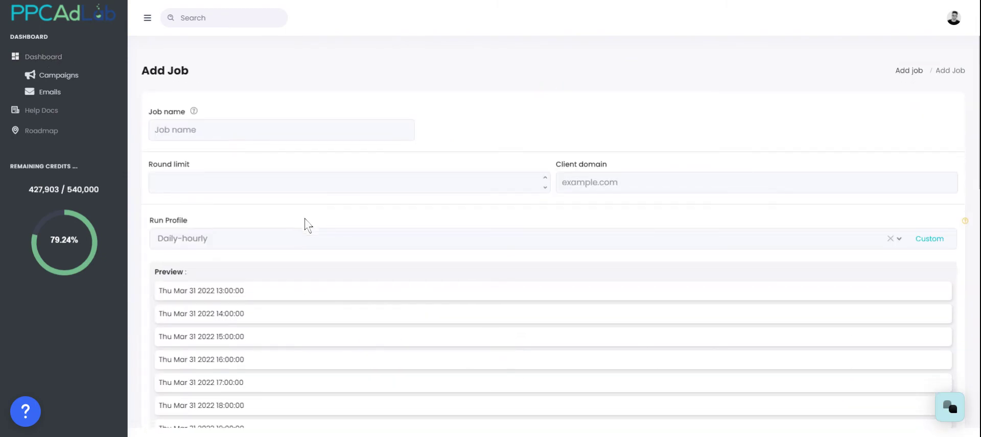
# Enter "Plumber" and "plumber near me" on separate rows as the new job's keywords.
pyautogui.scroll(-10, 307, 225)
pyautogui.scroll(3, 207, 241)
pyautogui.scroll(-1, 208, 240)
pyautogui.click(208, 215)
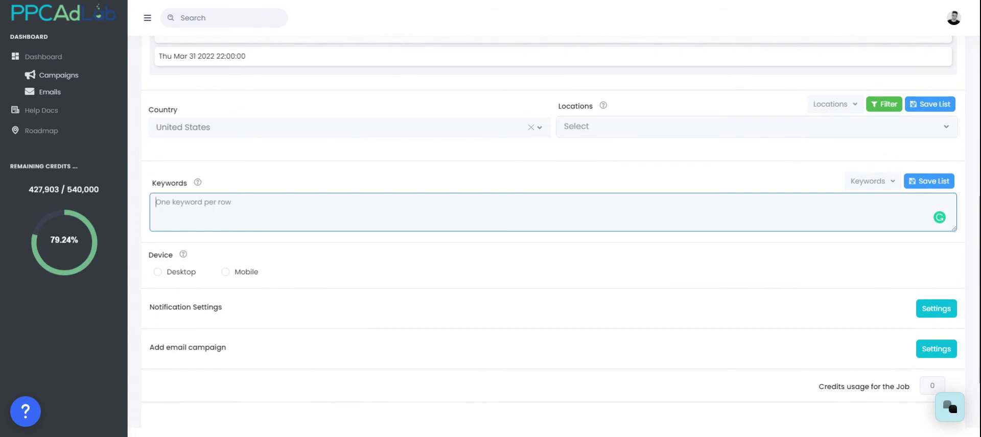
pyautogui.write('Plumber plum')
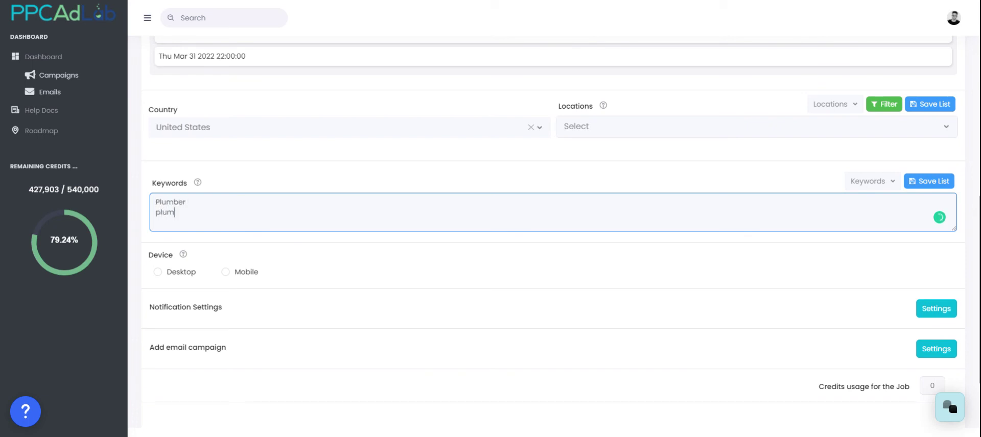
pyautogui.write('ber near me')
# Save the entered keywords as a reusable list named "Plumber".
pyautogui.click(930, 184)
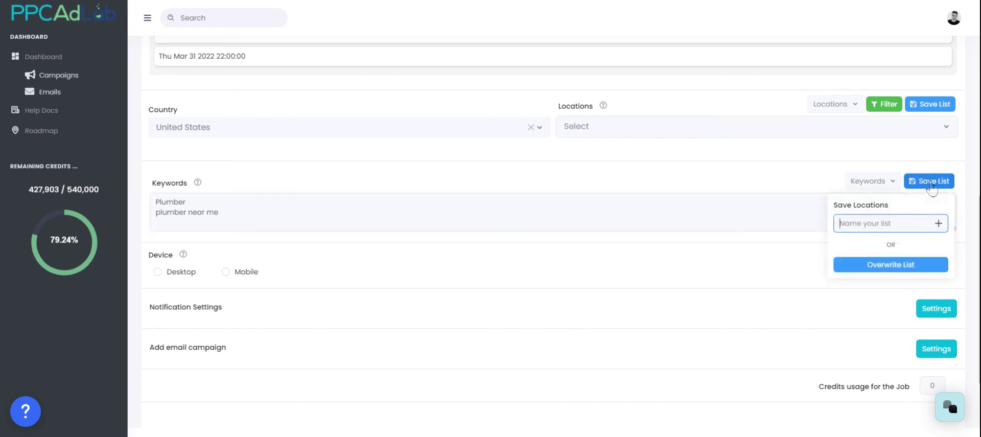
pyautogui.write('Plumber')
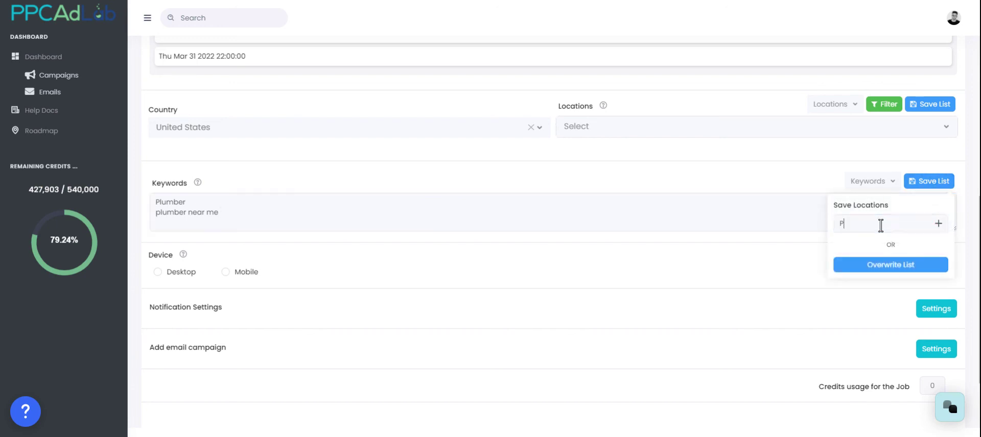
pyautogui.click(939, 225)
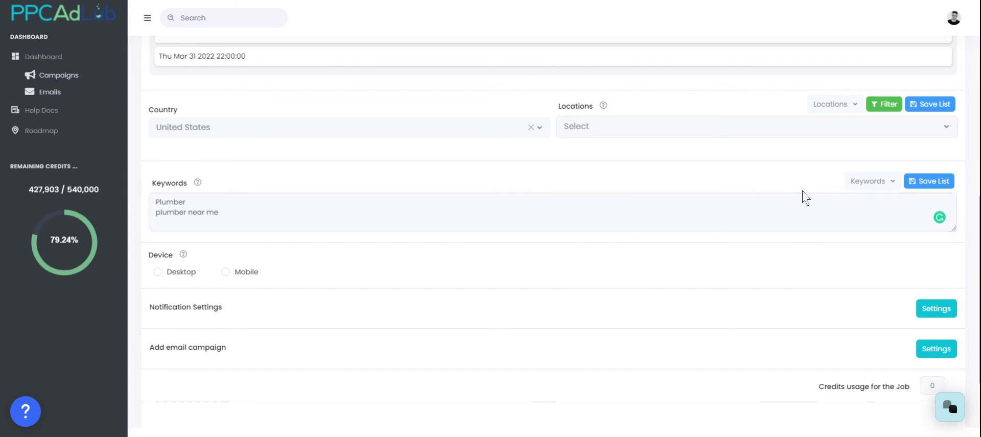
# Clear both manually entered keywords from the new job.
pyautogui.click(339, 206)
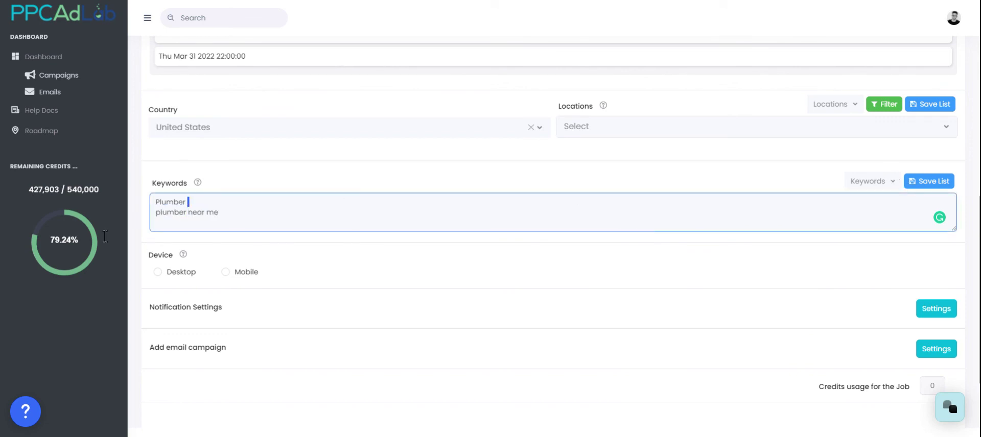
pyautogui.doubleClick(167, 212)
pyautogui.click(233, 219)
pyautogui.moveTo(233, 218); pyautogui.dragTo(149, 203)
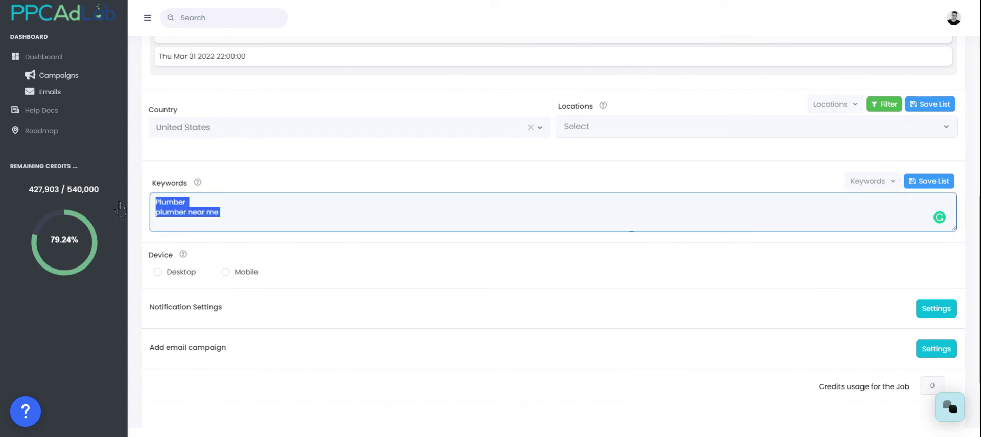
pyautogui.press('BackSpace')
# Load the saved "Plumber" keyword list into the new job's keywords.
pyautogui.click(878, 183)
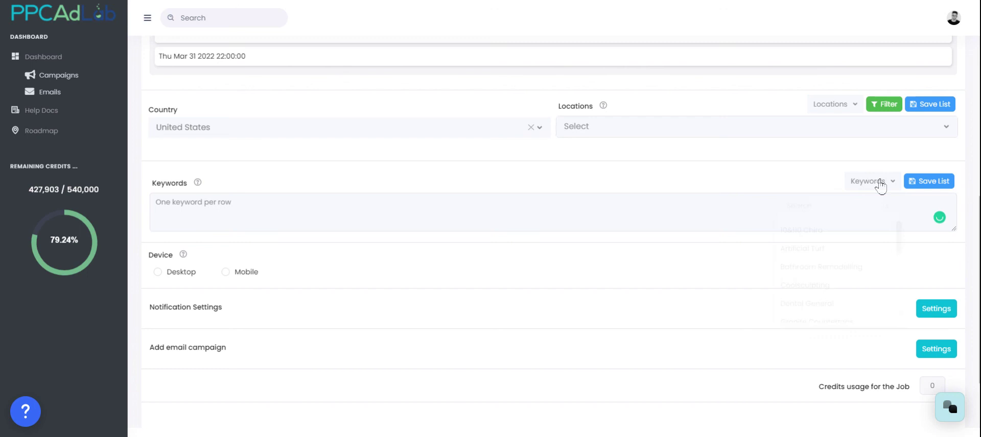
pyautogui.scroll(-3, 860, 284)
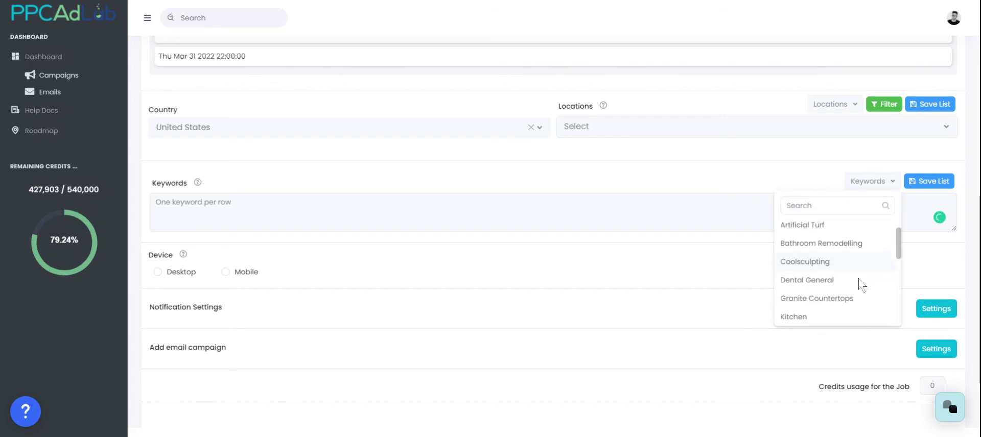
pyautogui.scroll(-3, 859, 284)
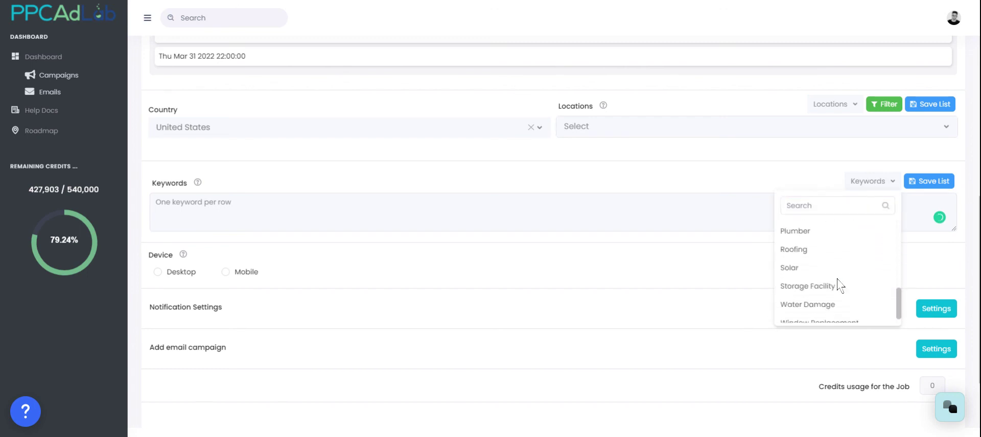
pyautogui.scroll(1, 817, 268)
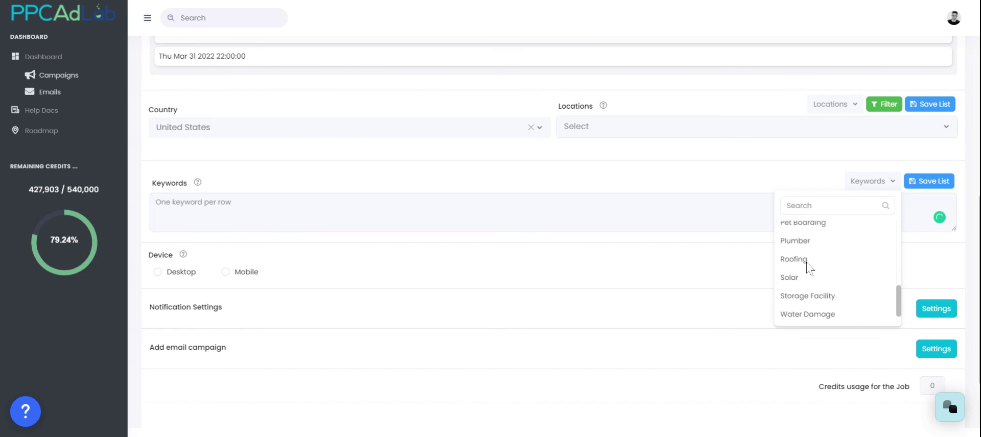
pyautogui.click(801, 246)
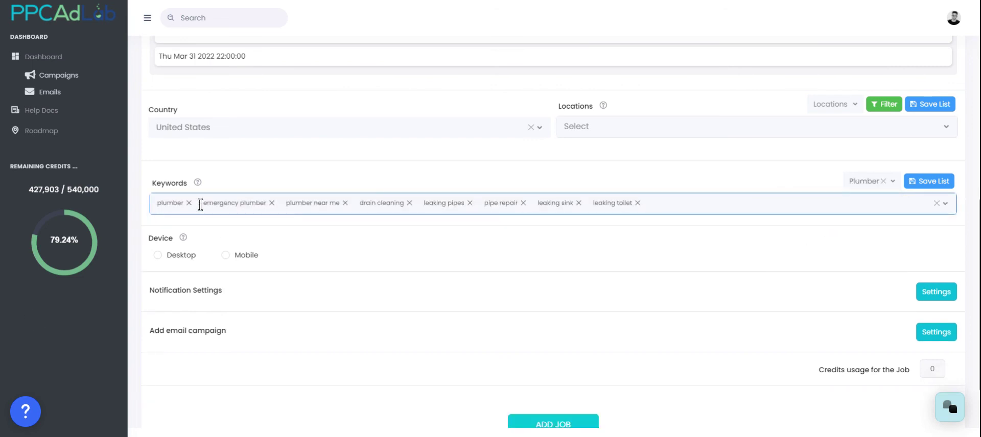